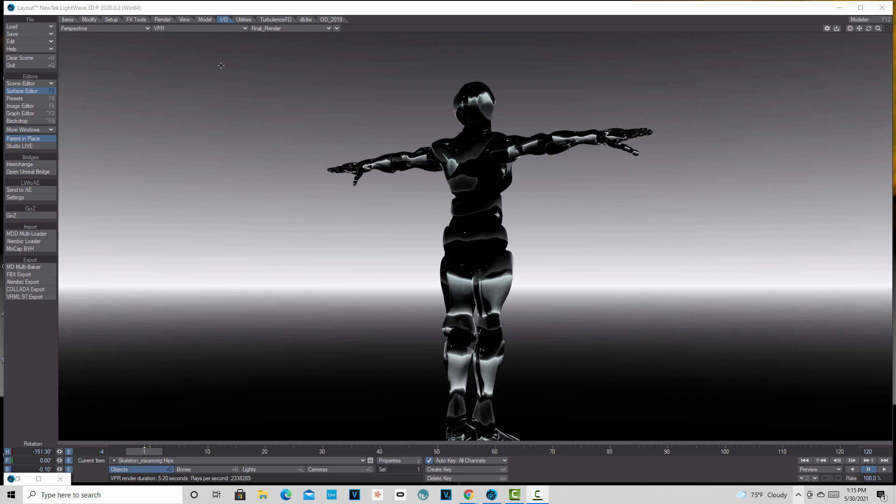
# Clear the scene without saving and transfer the remote FBX character and skeleton into the local scene through Interchange.
pyautogui.click(32, 57)
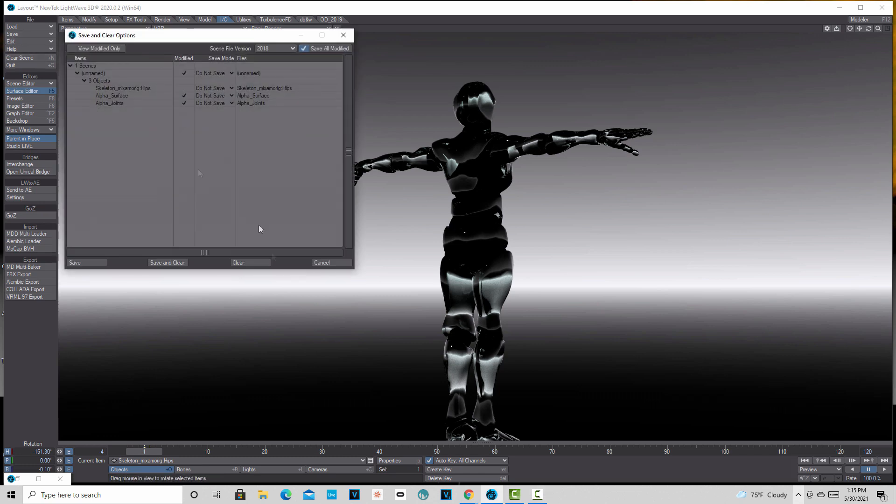
pyautogui.click(256, 260)
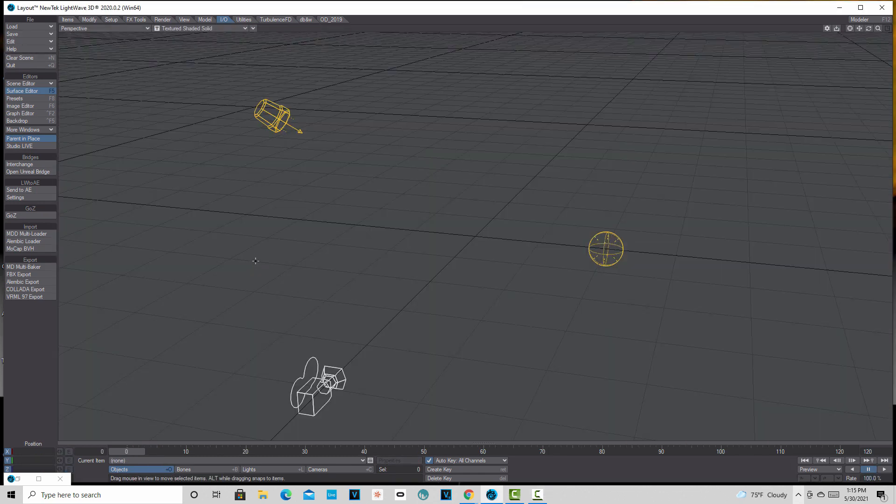
pyautogui.click(34, 165)
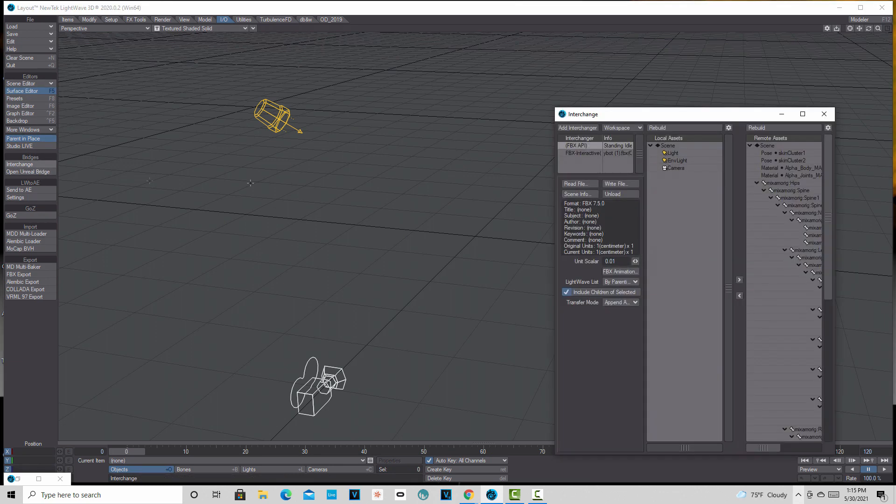
pyautogui.click(739, 296)
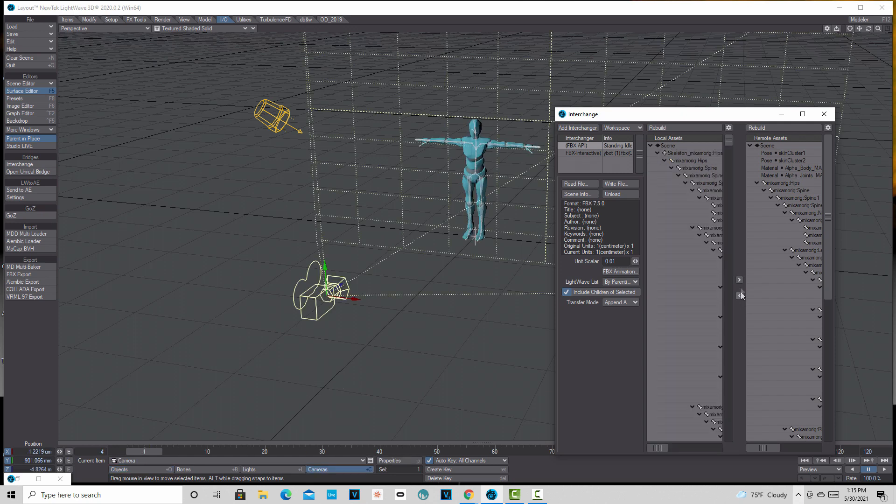
pyautogui.click(825, 116)
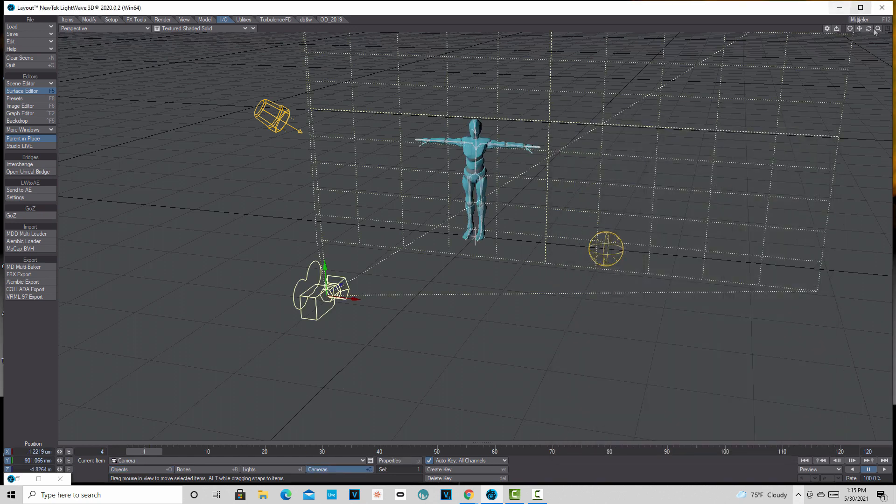
# Select the Skeleton_mixamorig:Hips object and rotate its heading to about 217.60°.
pyautogui.moveTo(868, 29); pyautogui.dragTo(855, 52)
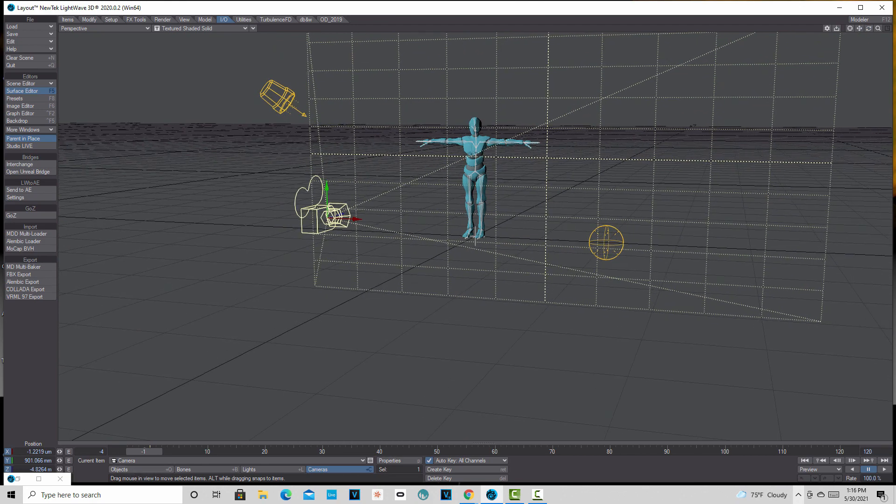
pyautogui.click(122, 471)
pyautogui.click(338, 460)
pyautogui.click(343, 443)
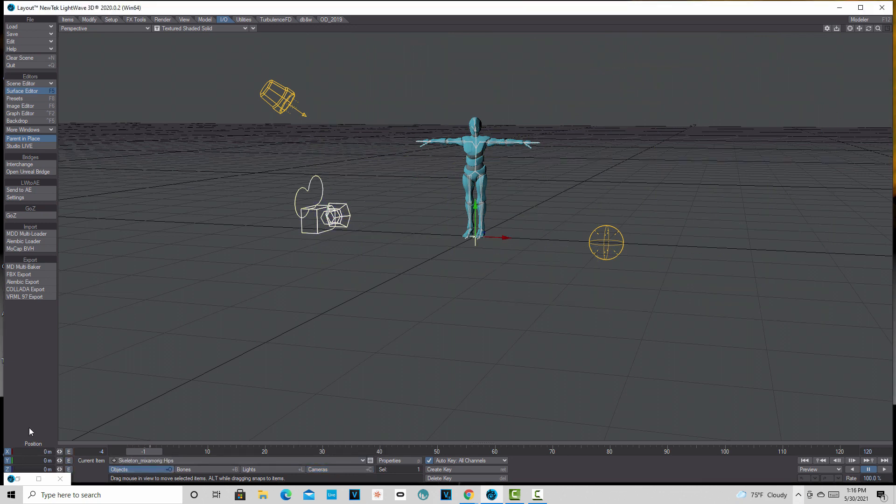
pyautogui.press('h')
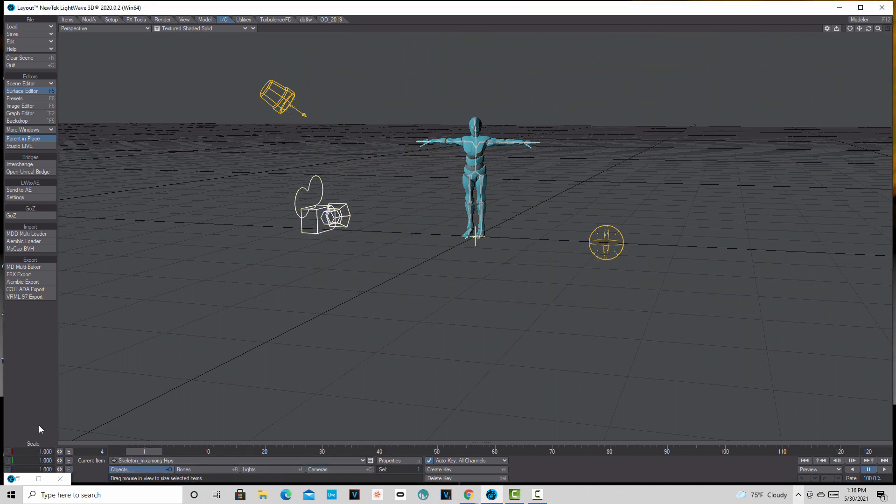
pyautogui.press('y')
pyautogui.moveTo(60, 452); pyautogui.dragTo(105, 452)
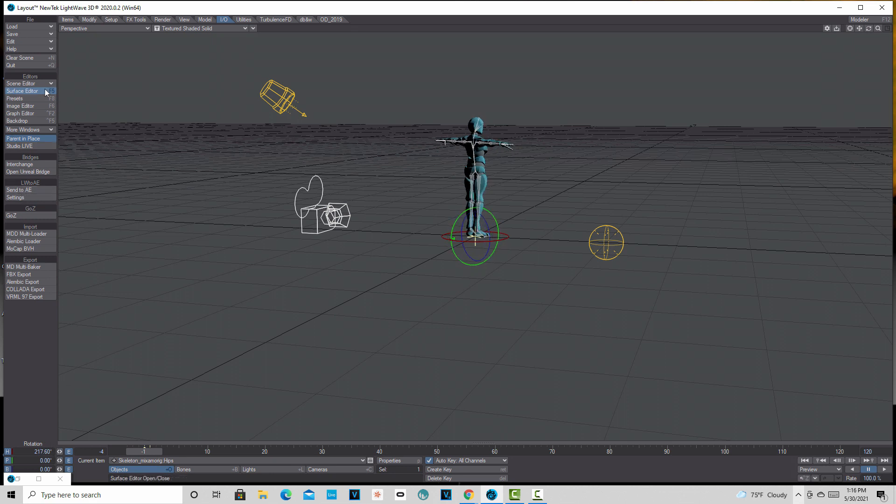
# Change the material of both the Alpha_Body_MAT and Alpha_Joints_MAT surfaces to Principled BSDF.
pyautogui.click(33, 89)
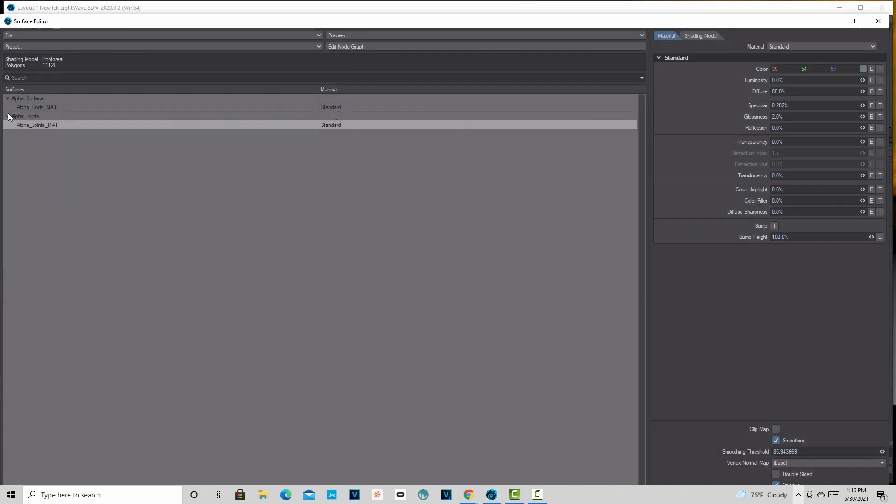
pyautogui.keyDown('shift'); pyautogui.click(49, 108); pyautogui.keyUp('shift')
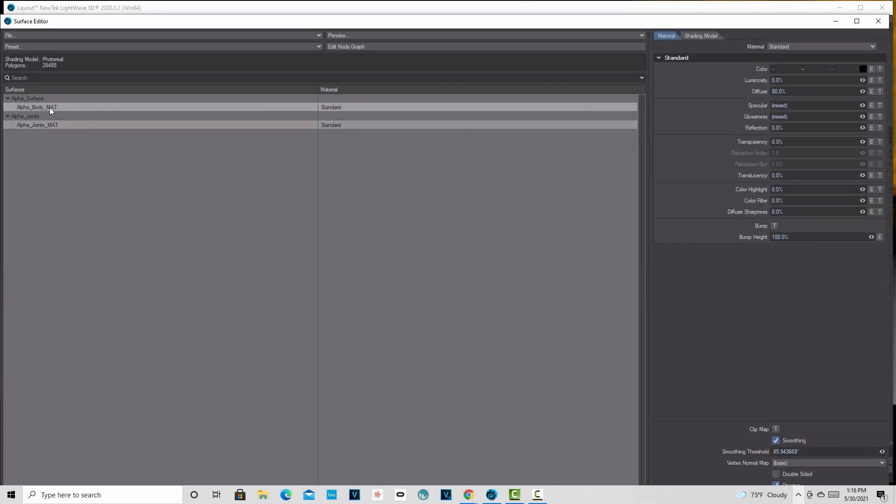
pyautogui.click(872, 47)
pyautogui.click(869, 51)
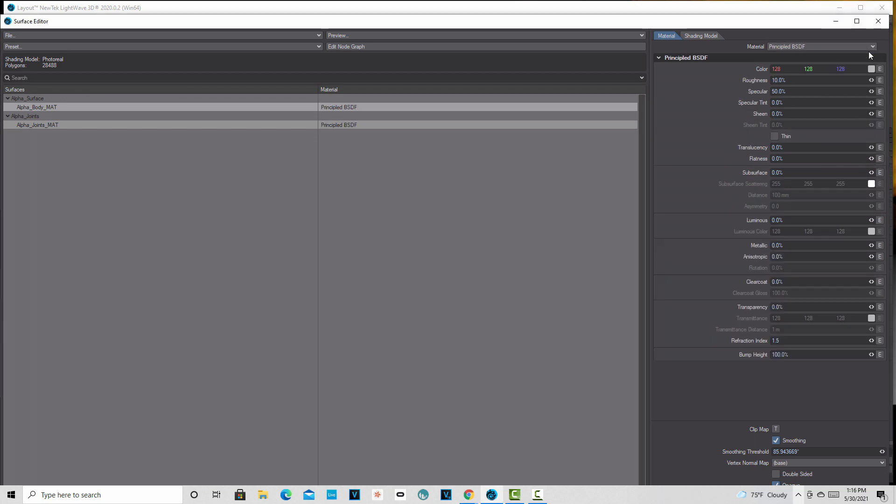
# Give the Alpha_Joints_MAT surface a black color, 33.3% roughness and 0% specular.
pyautogui.click(194, 125)
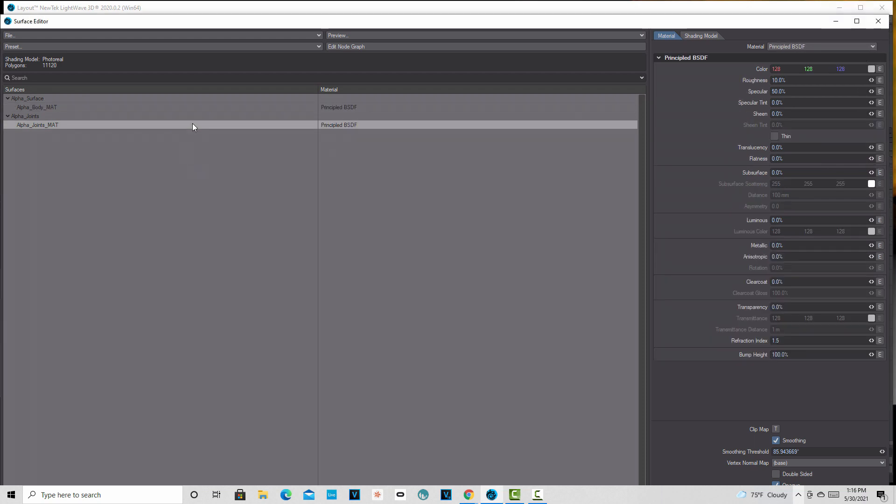
pyautogui.click(871, 69)
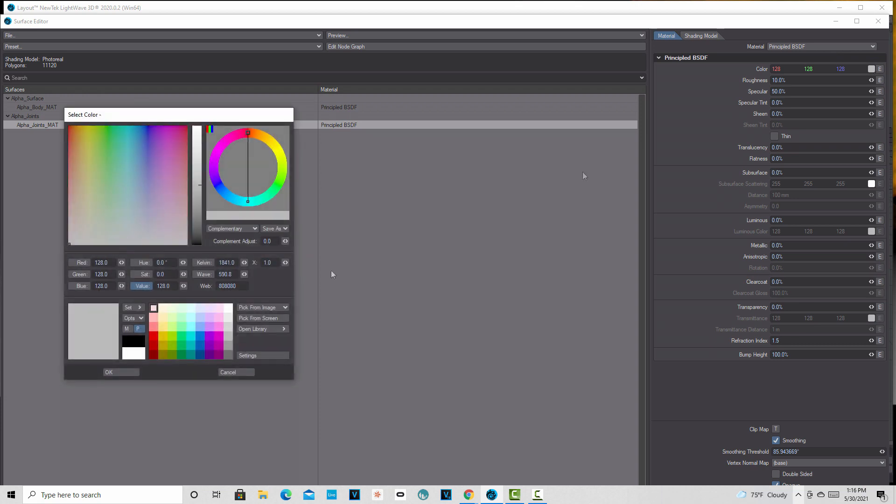
pyautogui.click(140, 343)
pyautogui.click(135, 372)
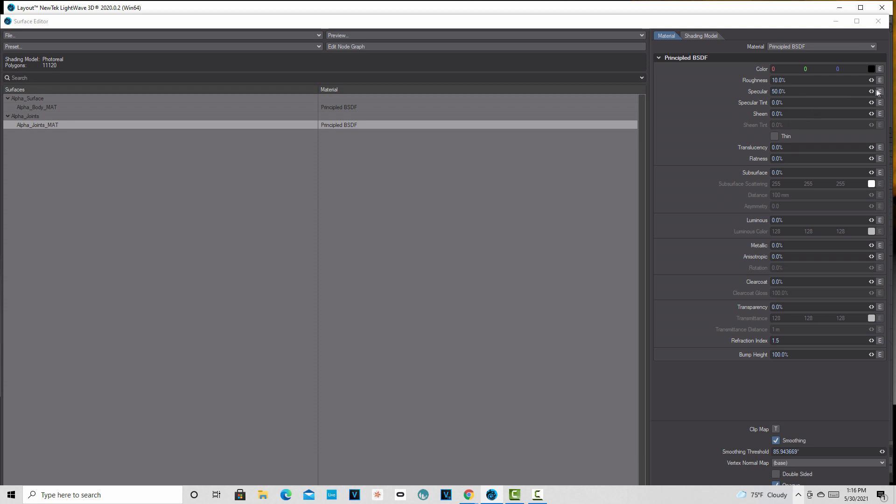
pyautogui.moveTo(872, 92); pyautogui.dragTo(837, 86)
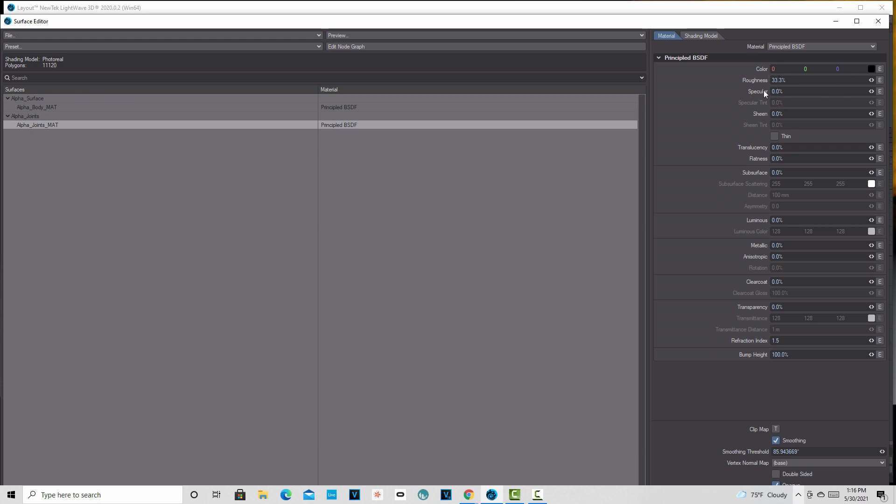
# Load the built-in Clear Glass preset onto the Alpha_Body_MAT surface and close the Surface Editor.
pyautogui.click(333, 108)
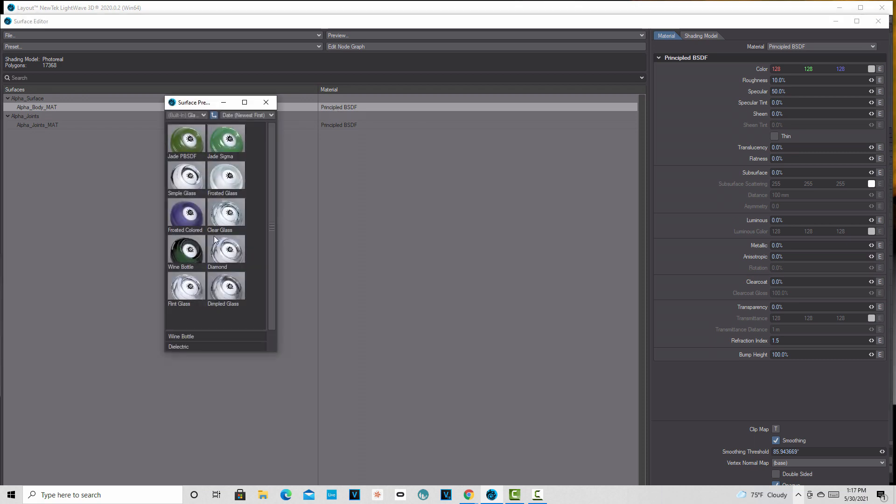
pyautogui.doubleClick(225, 199)
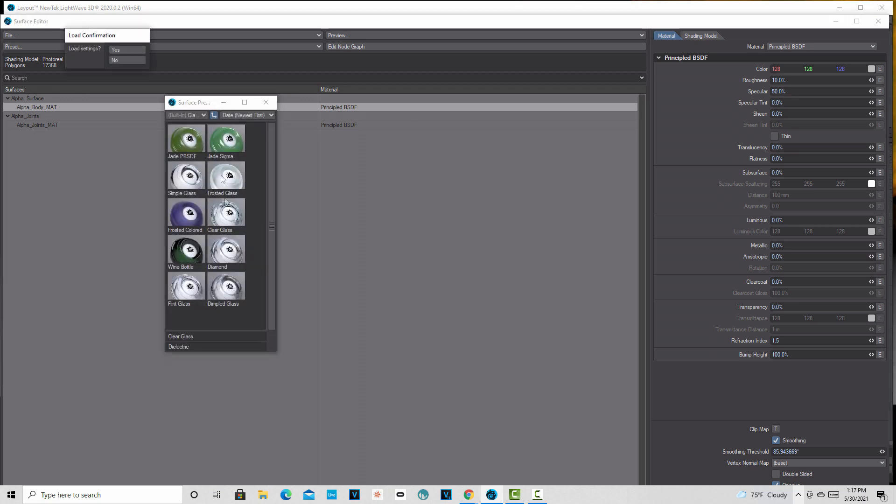
pyautogui.click(127, 49)
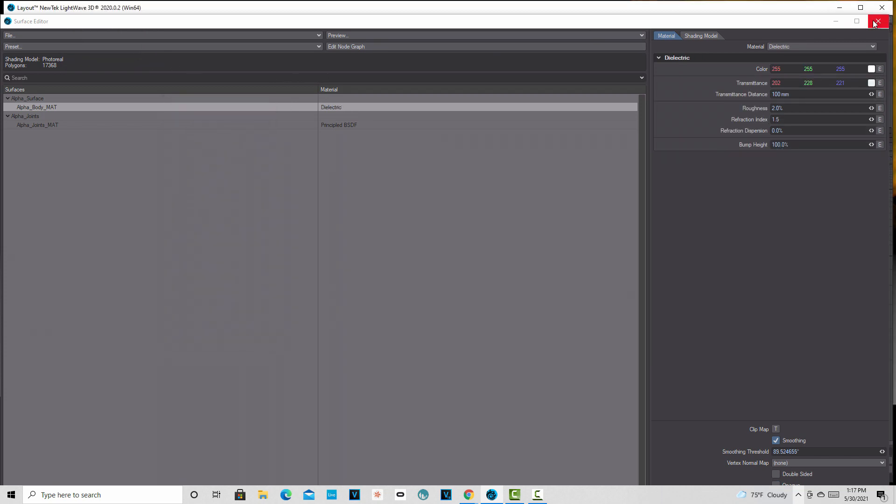
pyautogui.click(877, 22)
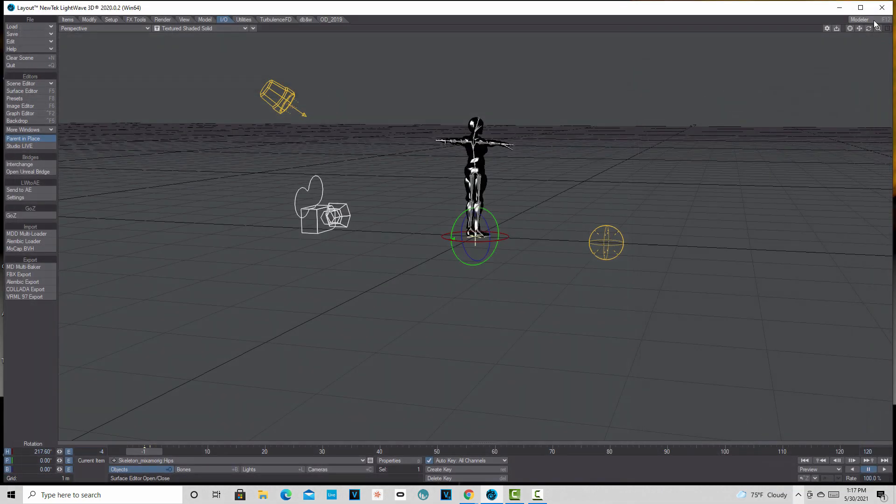
# Switch the perspective viewport to VPR rendering and rotate the skeleton's heading to about 201.70°.
pyautogui.moveTo(877, 29); pyautogui.dragTo(857, 74)
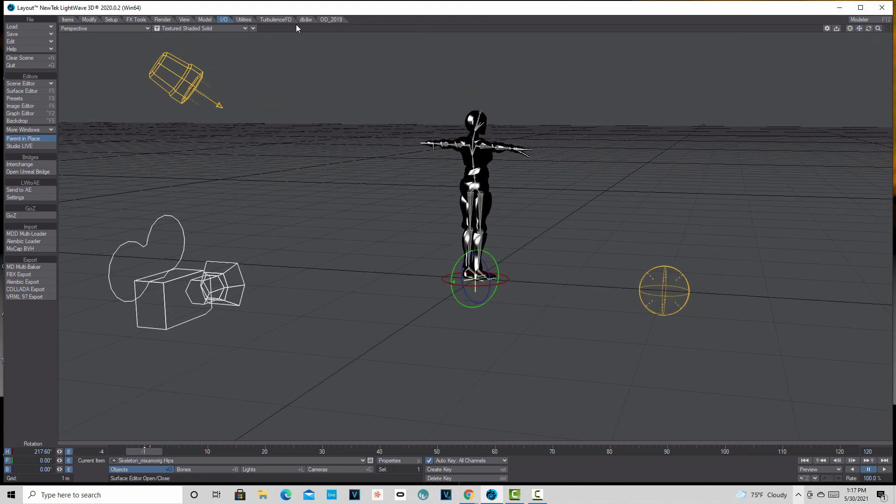
pyautogui.click(244, 29)
pyautogui.click(217, 69)
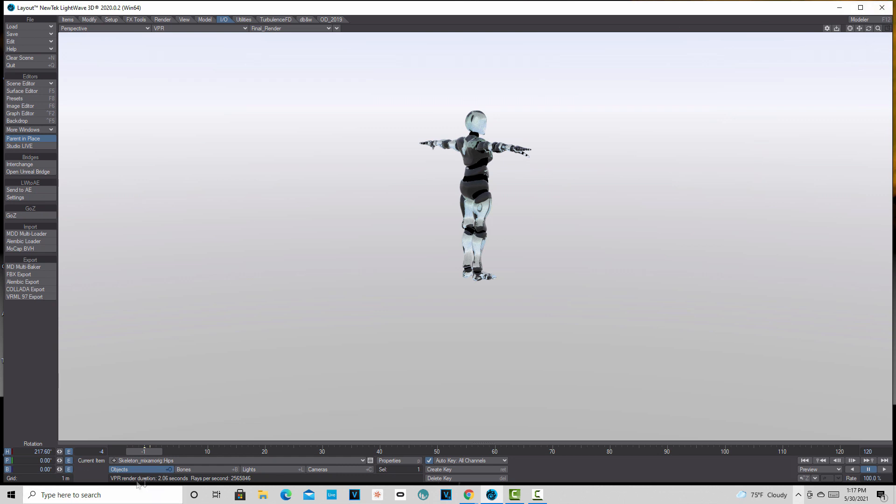
pyautogui.moveTo(59, 451); pyautogui.dragTo(45, 451)
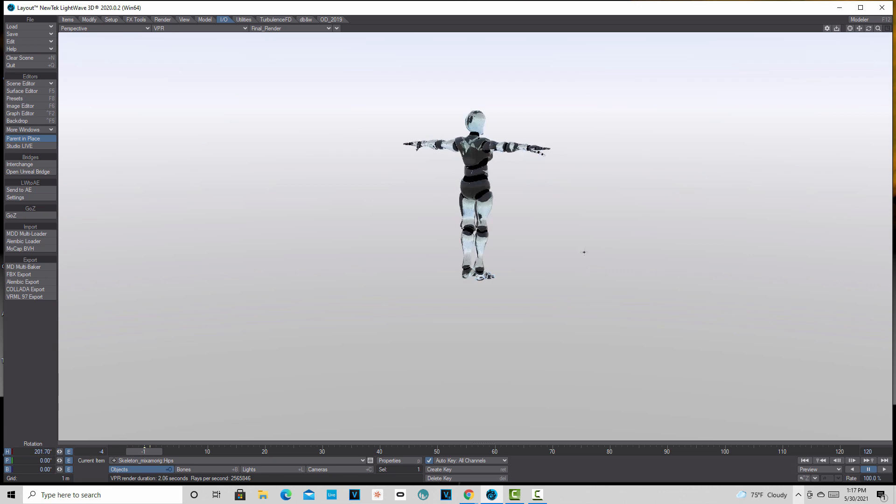
# Set the gradient backdrop's zenith color to black and its sky squeeze to 7.75.
pyautogui.moveTo(876, 29); pyautogui.dragTo(859, 32)
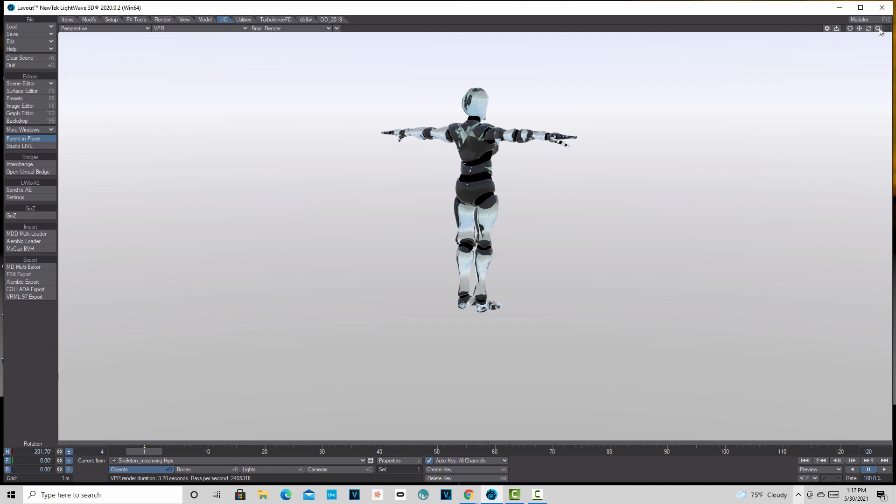
pyautogui.moveTo(868, 29); pyautogui.dragTo(853, 10)
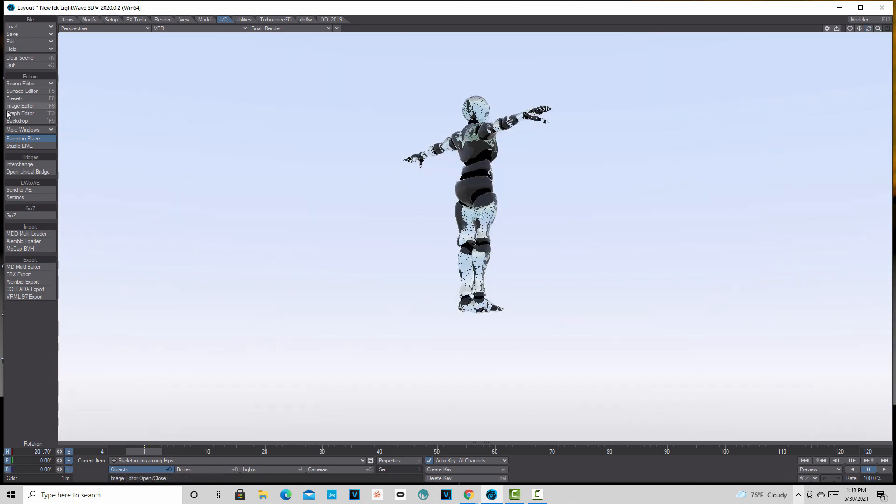
pyautogui.click(29, 121)
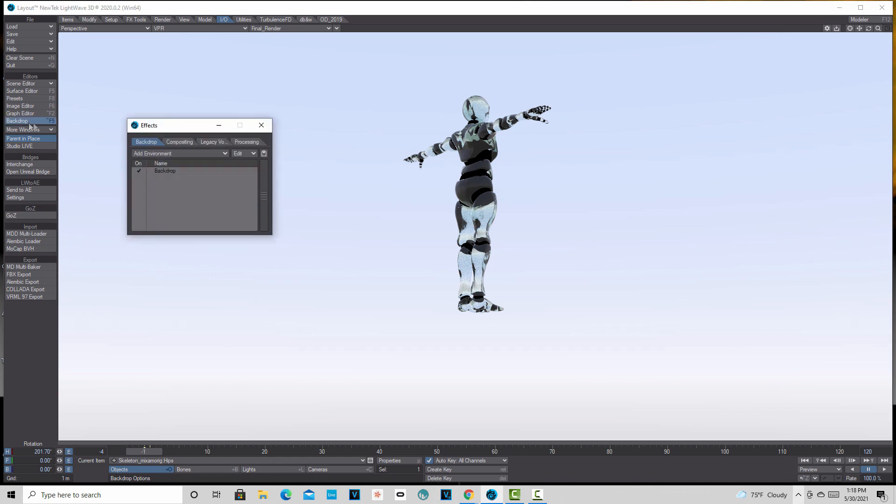
pyautogui.click(161, 171)
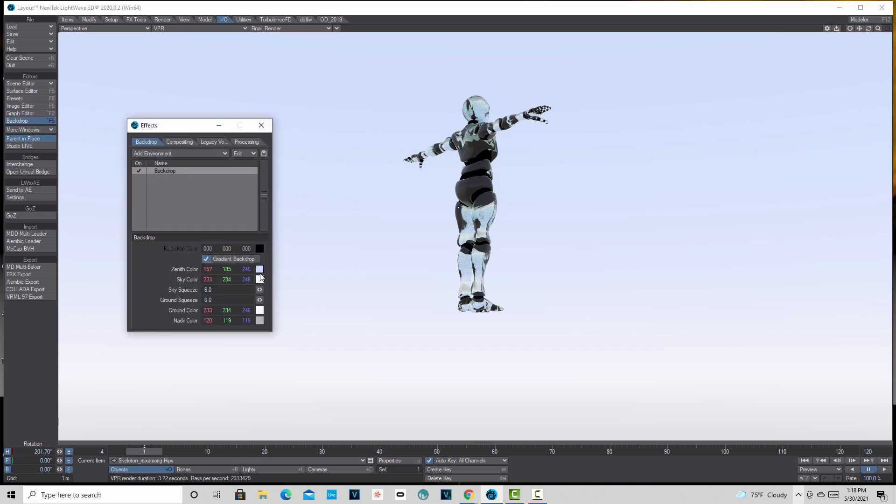
pyautogui.click(259, 269)
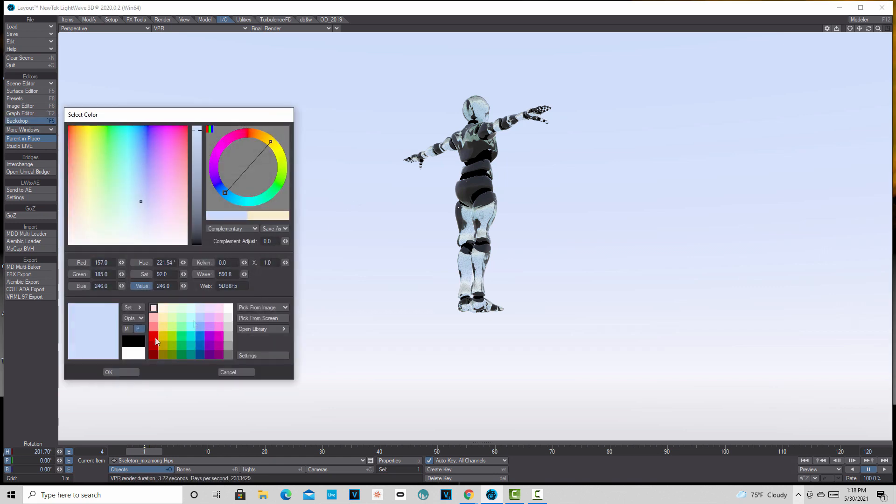
pyautogui.click(130, 343)
pyautogui.click(122, 374)
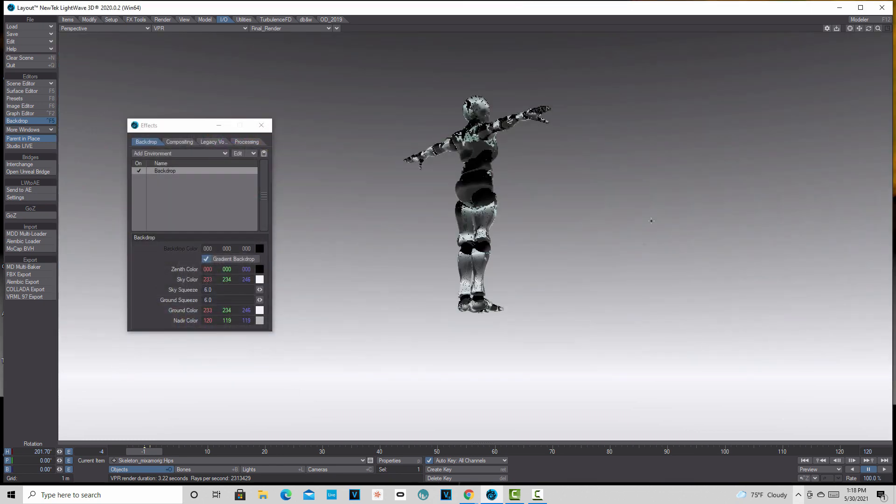
pyautogui.moveTo(261, 291); pyautogui.dragTo(345, 234)
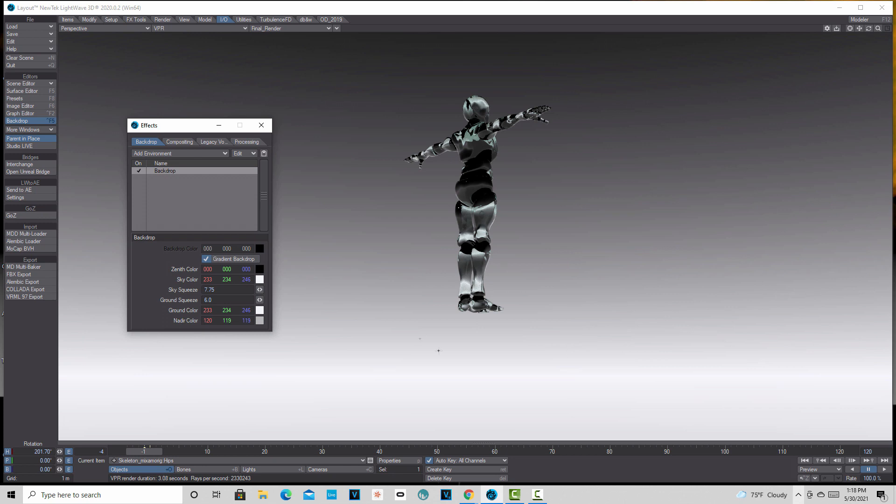
# Set the gradient backdrop's nadir color and ground color to black.
pyautogui.click(869, 28)
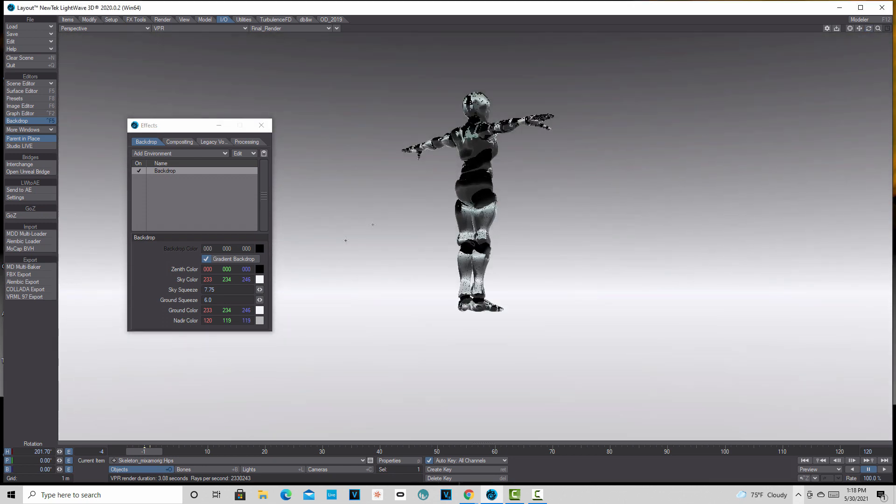
pyautogui.click(259, 320)
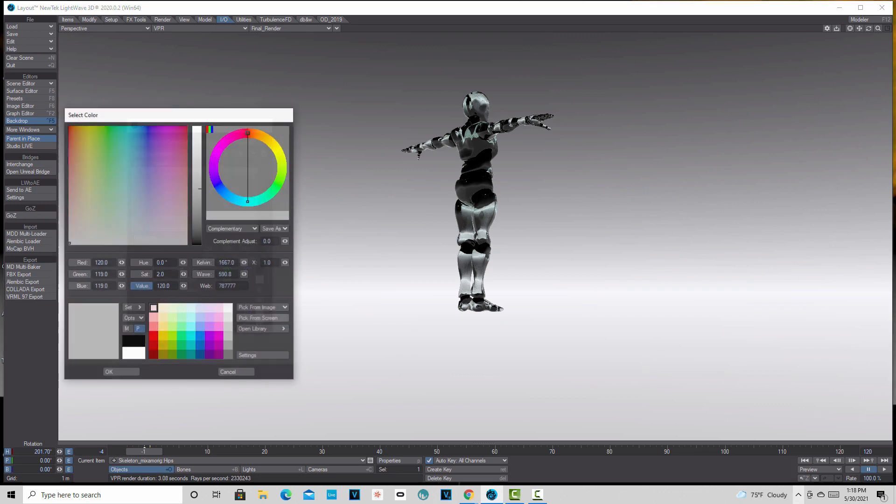
pyautogui.click(140, 342)
pyautogui.click(125, 371)
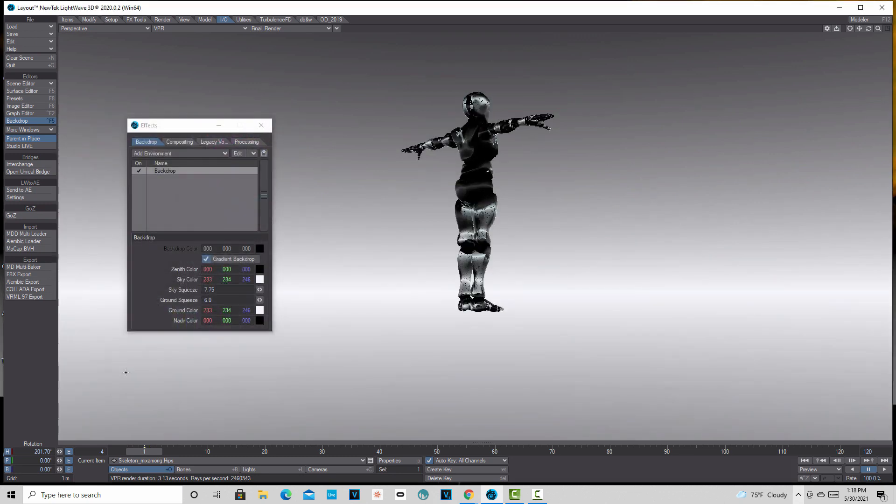
pyautogui.click(259, 310)
pyautogui.click(140, 344)
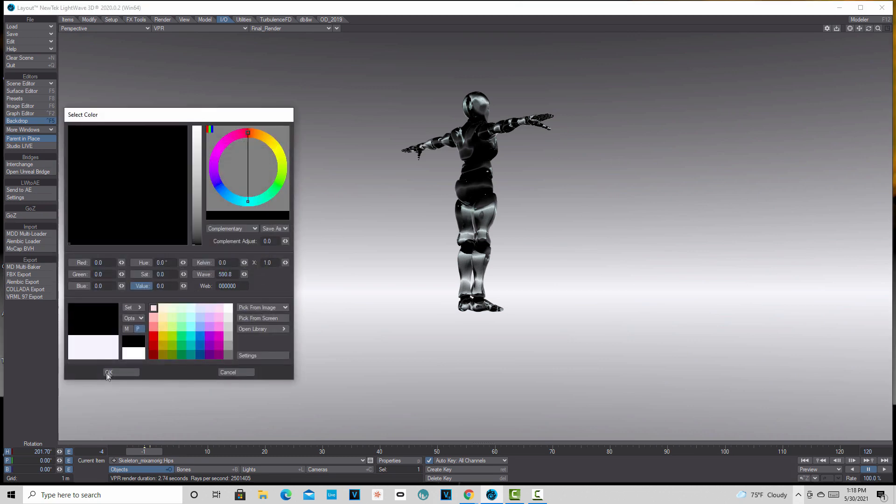
pyautogui.click(112, 368)
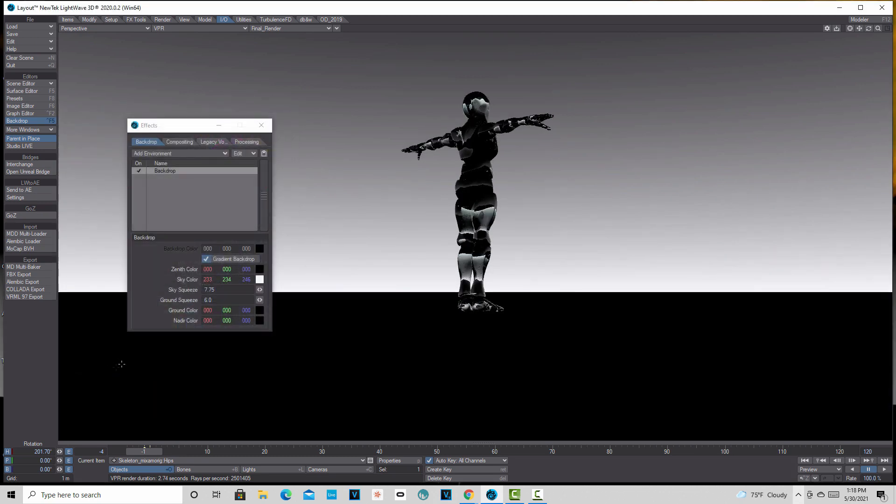
# Set the gradient backdrop's ground squeeze to 8.95 and its ground color to light gray (212, 212, 212).
pyautogui.moveTo(260, 300); pyautogui.dragTo(262, 300)
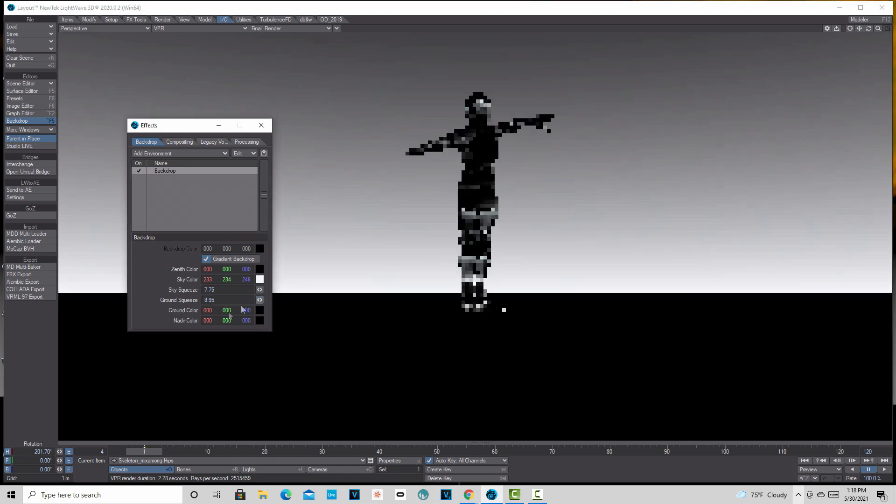
pyautogui.click(259, 311)
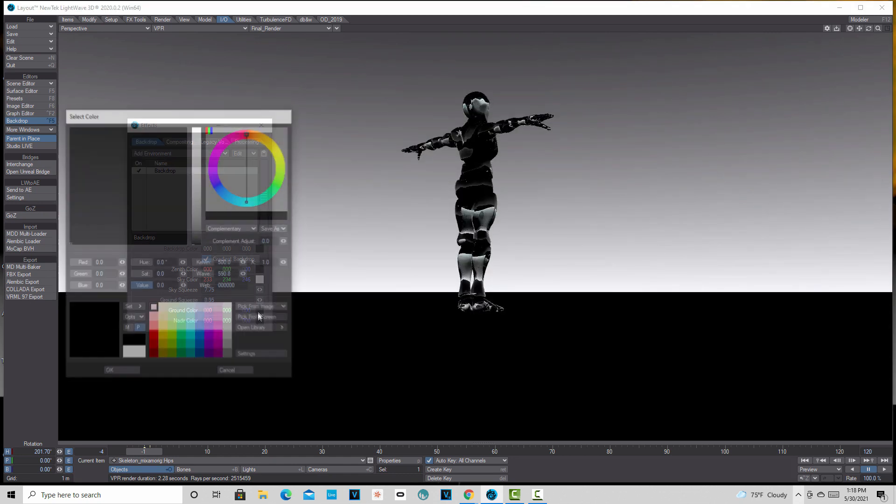
pyautogui.click(228, 317)
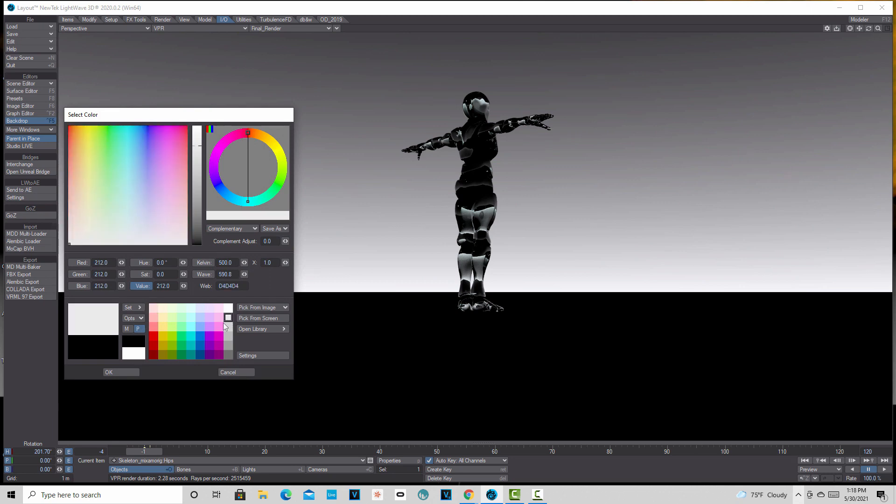
pyautogui.click(126, 372)
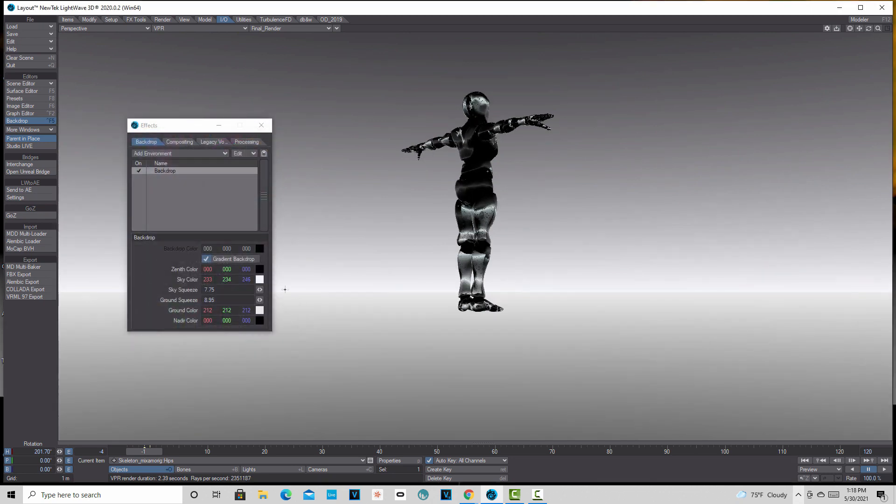
# Set the gradient backdrop's ground squeeze to 9.1 and accept black as the nadir color.
pyautogui.moveTo(259, 300)
pyautogui.mouseDown()
pyautogui.moveTo(280, 300)
pyautogui.moveTo(260, 300)
pyautogui.mouseUp()
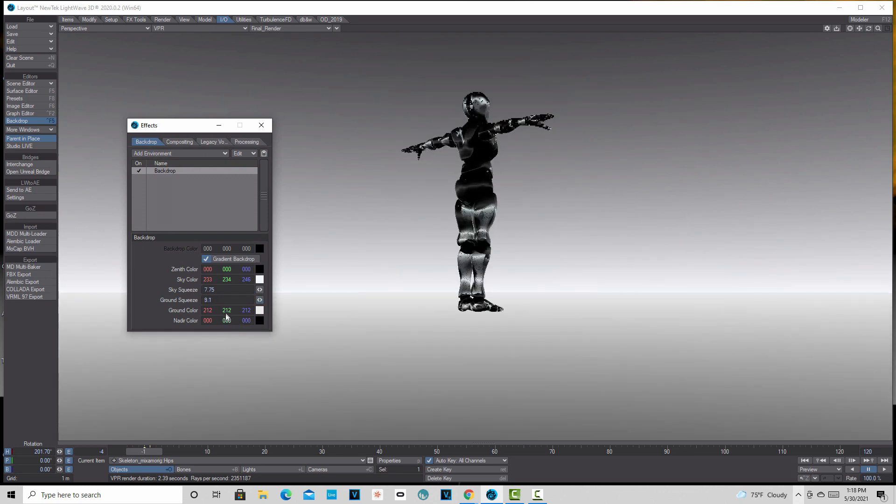
pyautogui.click(260, 321)
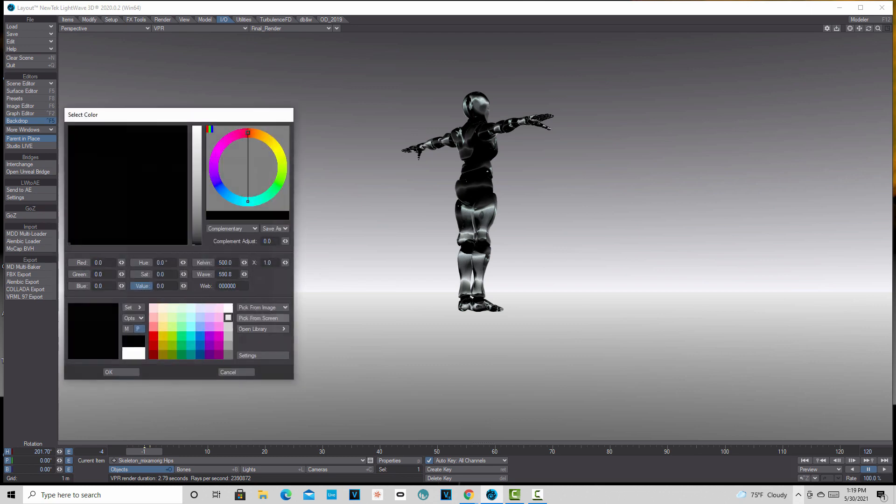
pyautogui.click(129, 372)
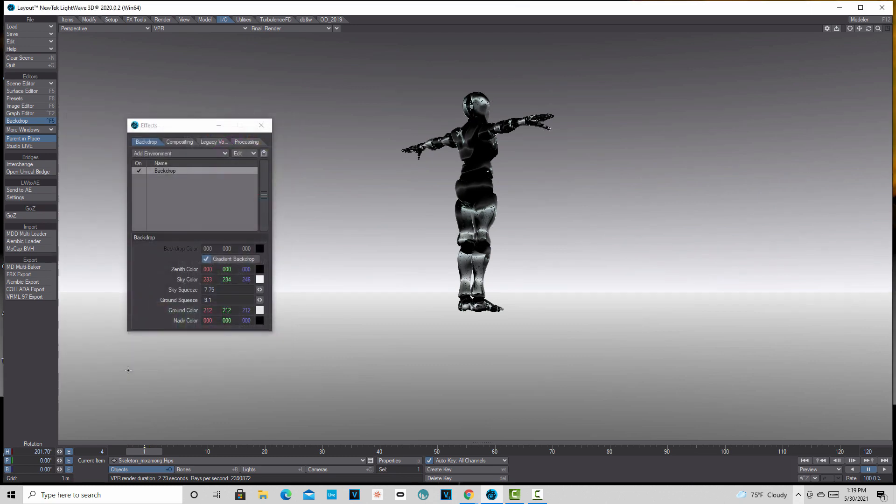
# Set the gradient backdrop's ground color to black.
pyautogui.click(266, 320)
pyautogui.click(138, 351)
pyautogui.click(134, 341)
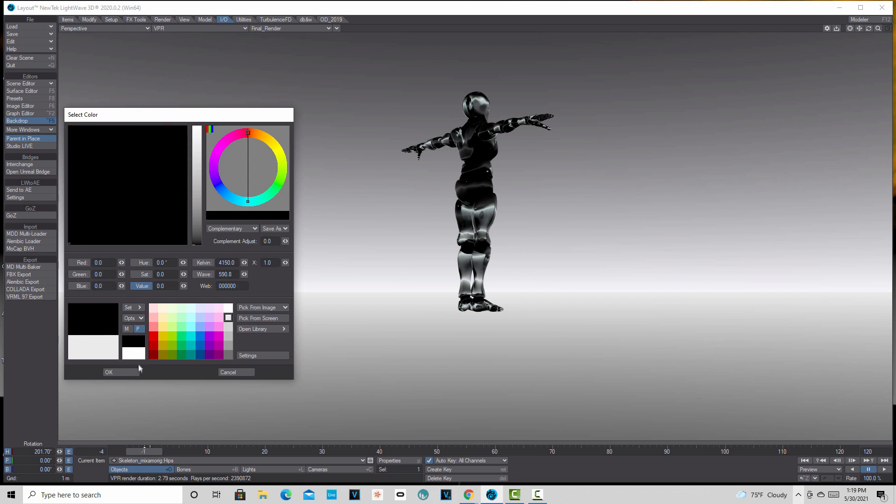
pyautogui.click(135, 372)
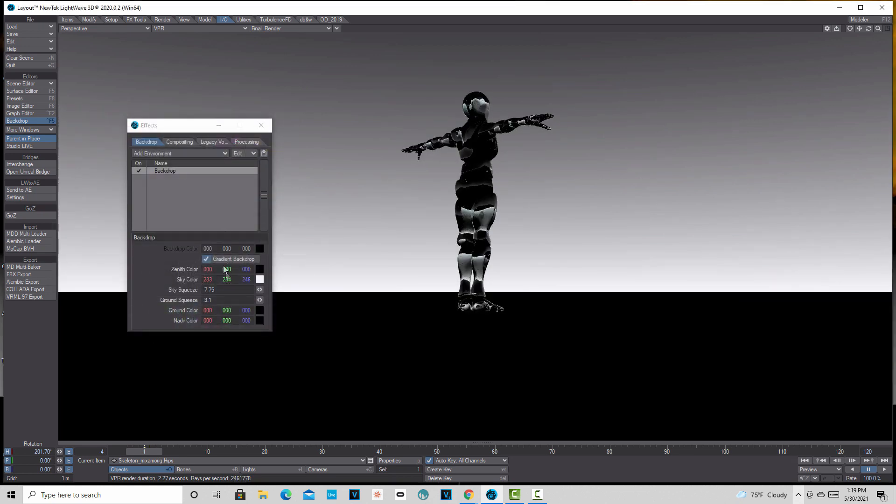
# Set the gradient backdrop's sky squeeze to 9.82 and close the Effects window.
pyautogui.moveTo(260, 289); pyautogui.dragTo(279, 290)
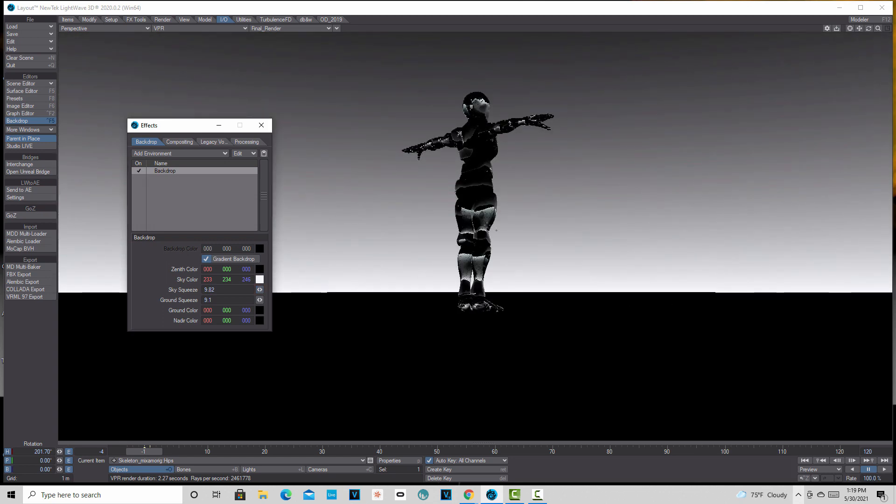
pyautogui.click(261, 125)
# Zoom in on the character and pan the perspective view to frame it from head to feet.
pyautogui.moveTo(878, 29)
pyautogui.mouseDown()
pyautogui.moveTo(860, 29)
pyautogui.moveTo(885, 29)
pyautogui.mouseUp()
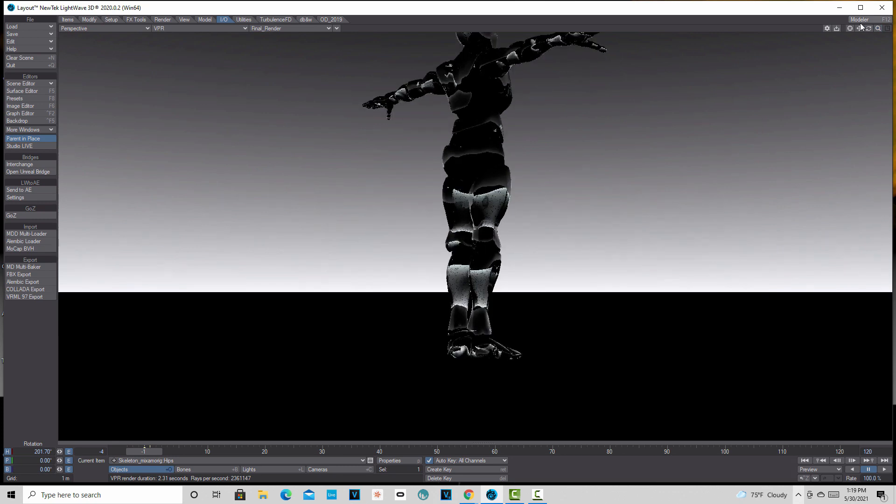
pyautogui.click(860, 20)
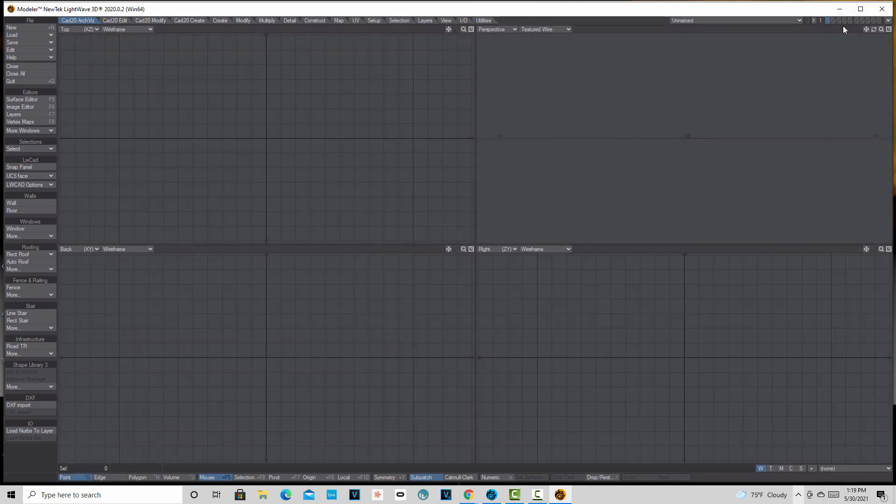
pyautogui.click(842, 9)
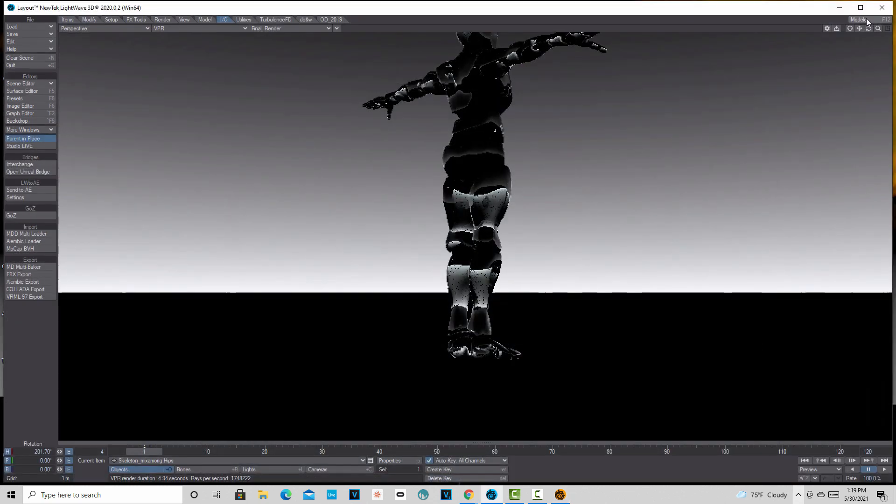
pyautogui.moveTo(859, 29); pyautogui.dragTo(860, 98)
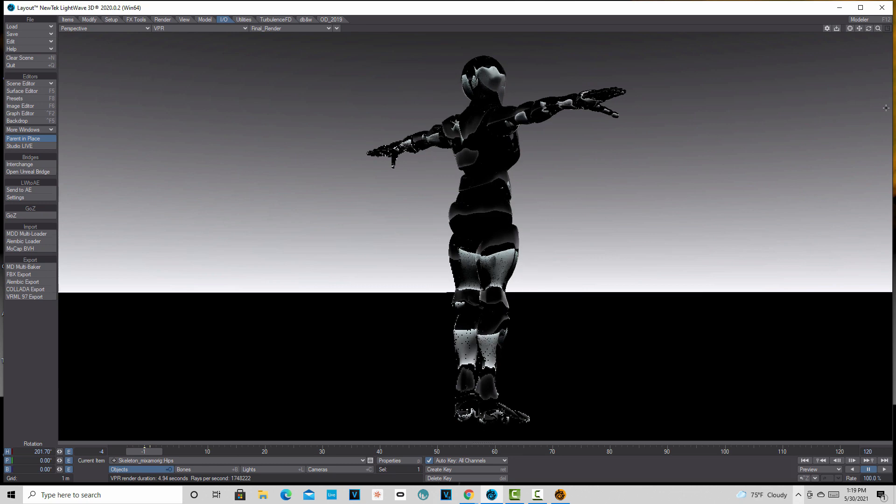